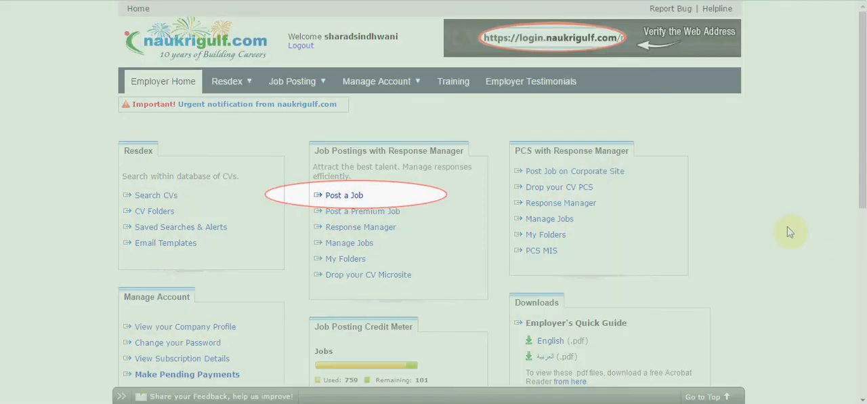
# - Start a new standard job posting and set the job title to the suggested designation Sales Manager
pyautogui.click(353, 195)
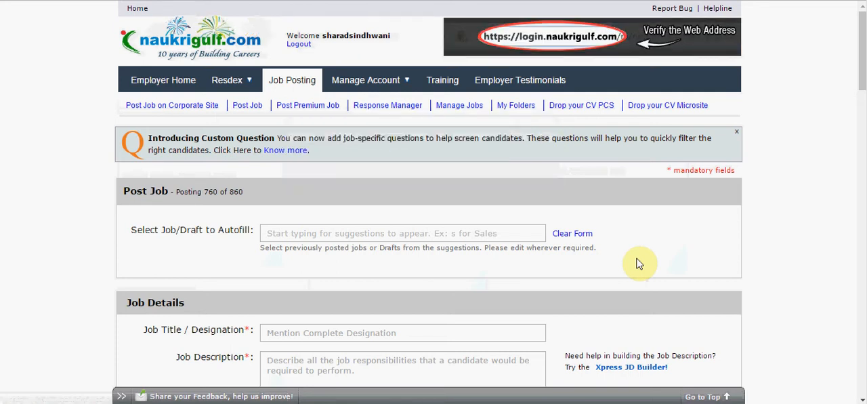
pyautogui.scroll(-2, 803, 273)
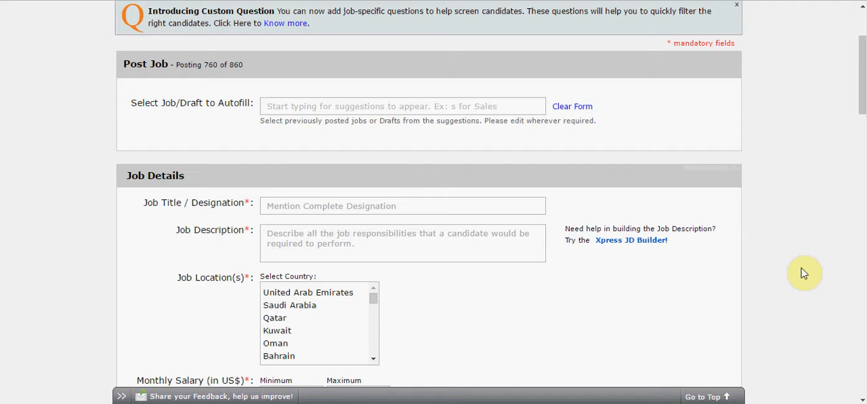
pyautogui.click(387, 201)
pyautogui.write('sales')
pyautogui.press('Down')
pyautogui.press('Down')
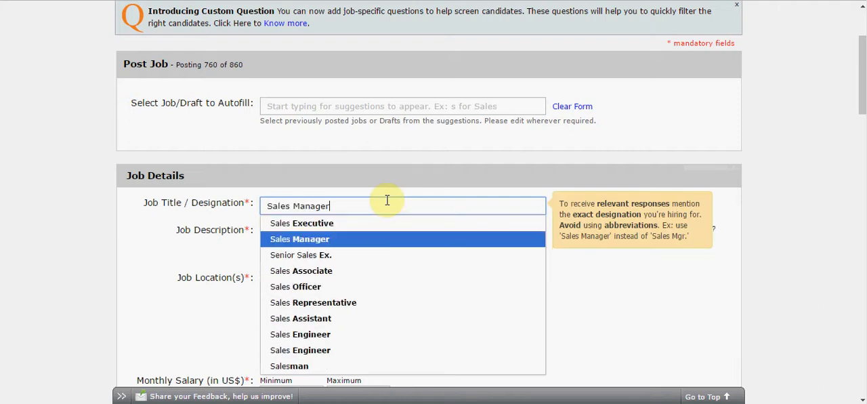
pyautogui.press('Return')
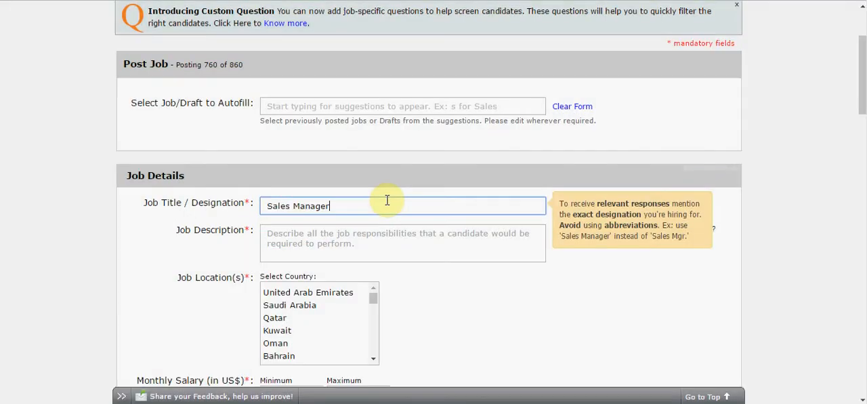
# - Copy the entire job description text from the Word document and paste it into the Job Description field
pyautogui.click(376, 238)
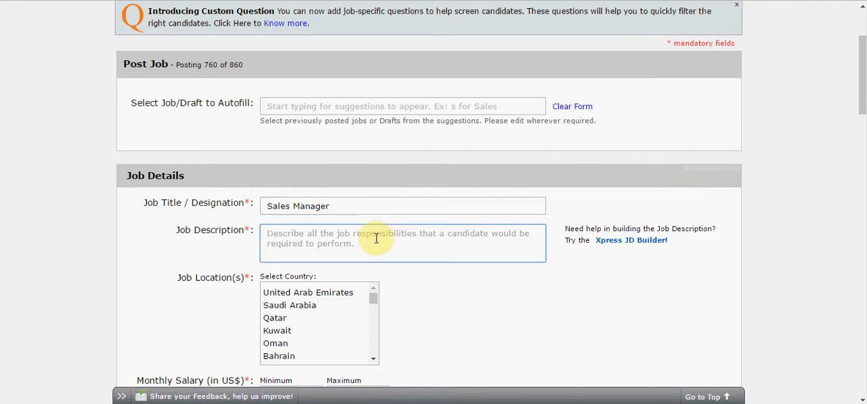
pyautogui.hotkey('alt', 'Tab')
pyautogui.hotkey('ctrl', 'a')
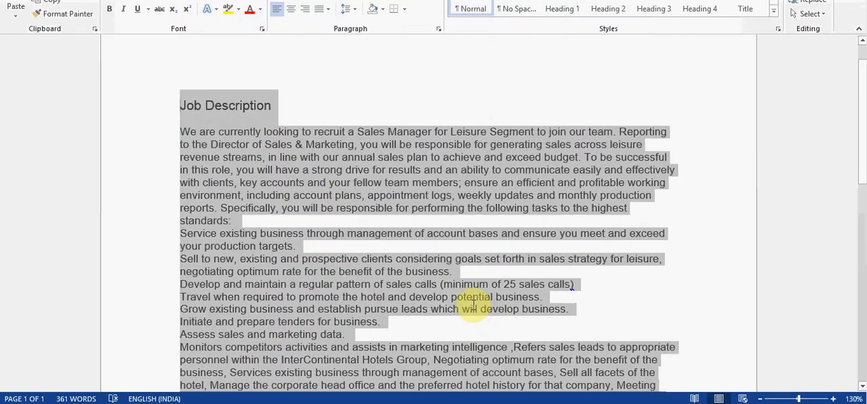
pyautogui.hotkey('ctrl', 'c')
pyautogui.hotkey('alt', 'Tab')
pyautogui.hotkey('ctrl', 'v')
# - Set the job location to Abu Dhabi and Dubai in the United Arab Emirates
pyautogui.scroll(-1, 552, 241)
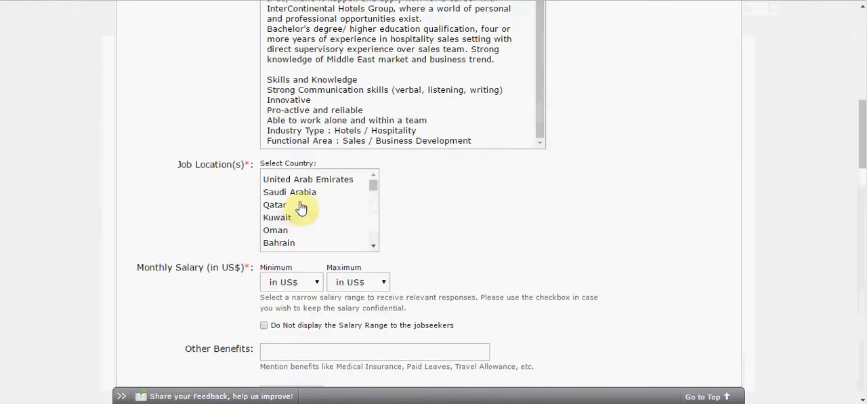
pyautogui.click(310, 183)
pyautogui.click(399, 196)
pyautogui.click(404, 210)
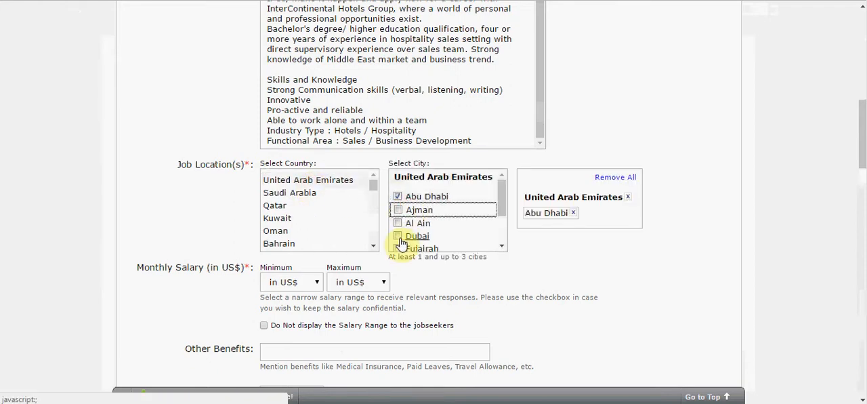
pyautogui.click(399, 237)
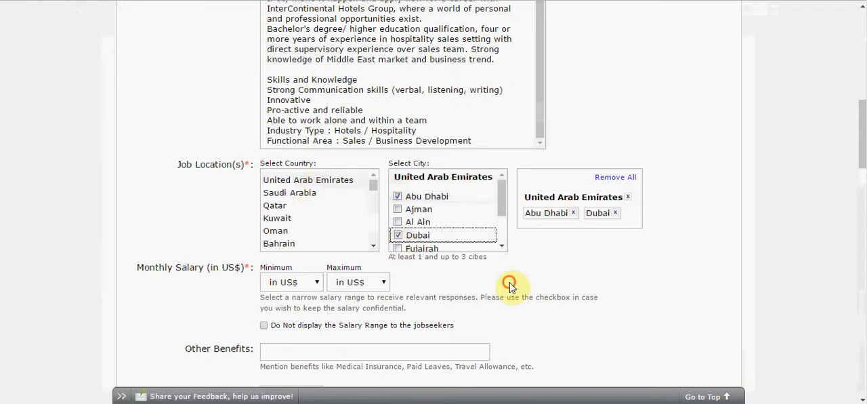
pyautogui.click(511, 288)
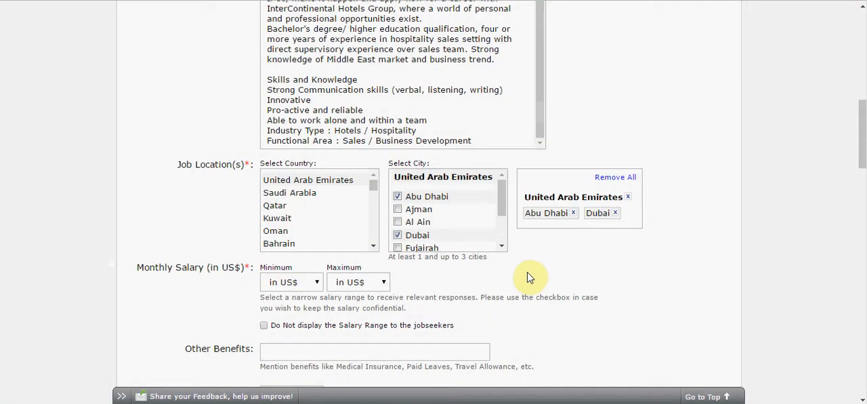
# - Set the monthly salary range to $1001 minimum and $2000 maximum, and hide the range from jobseekers
pyautogui.click(317, 284)
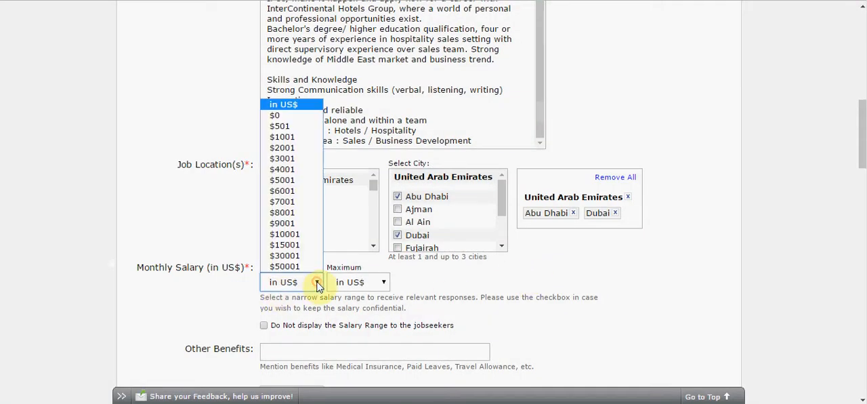
pyautogui.click(291, 136)
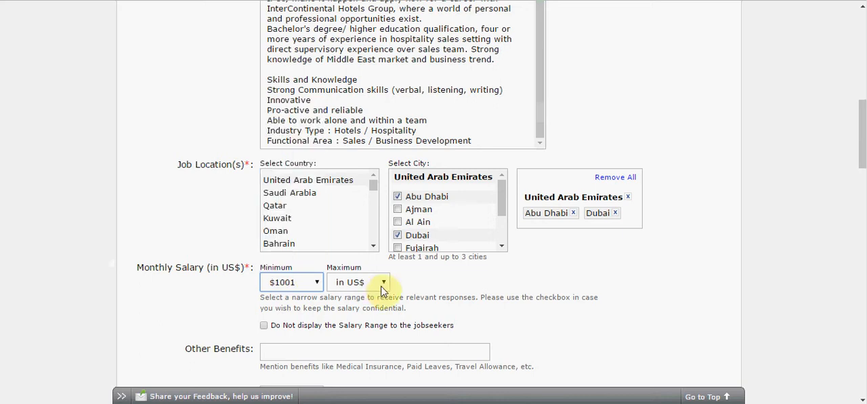
pyautogui.click(380, 287)
pyautogui.click(374, 309)
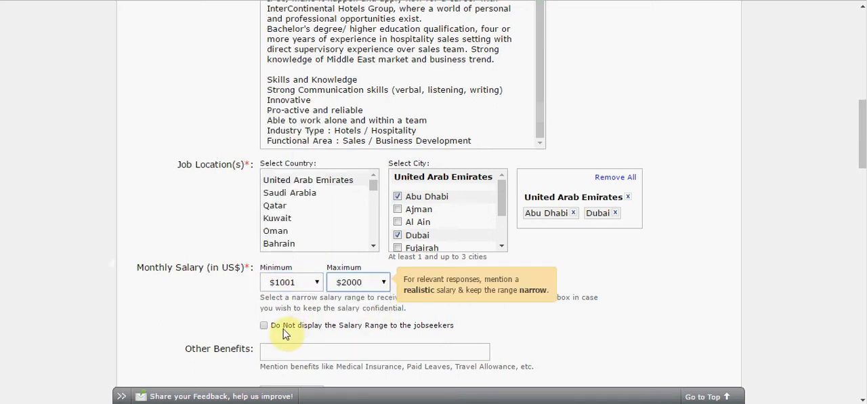
pyautogui.click(265, 326)
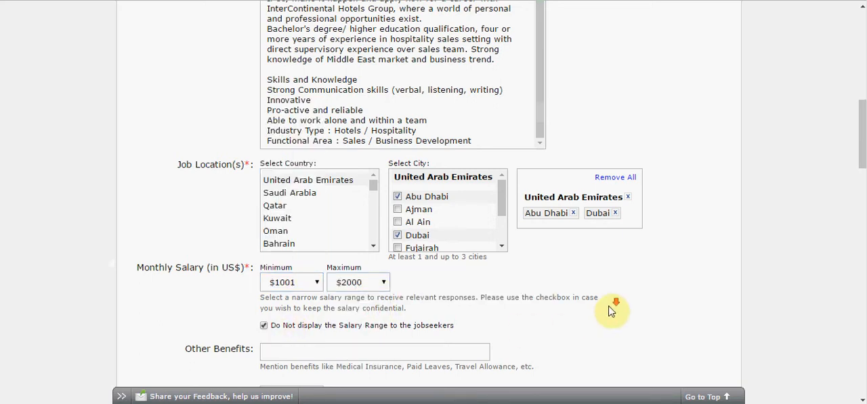
# - Enter "Accomodation, air tickets, leaves" as the other benefits and set the number of vacancies to 2
pyautogui.scroll(-3, 607, 346)
pyautogui.click(389, 157)
pyautogui.write('Accomodatio')
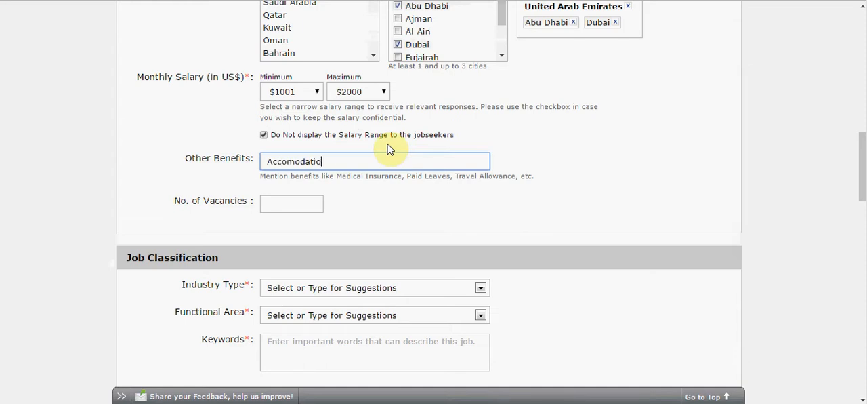
pyautogui.write('n, air tickets, leaves')
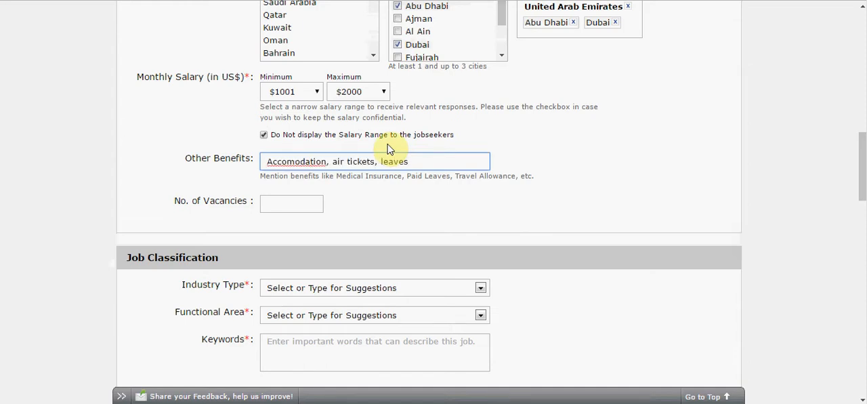
pyautogui.click(313, 202)
pyautogui.write('2')
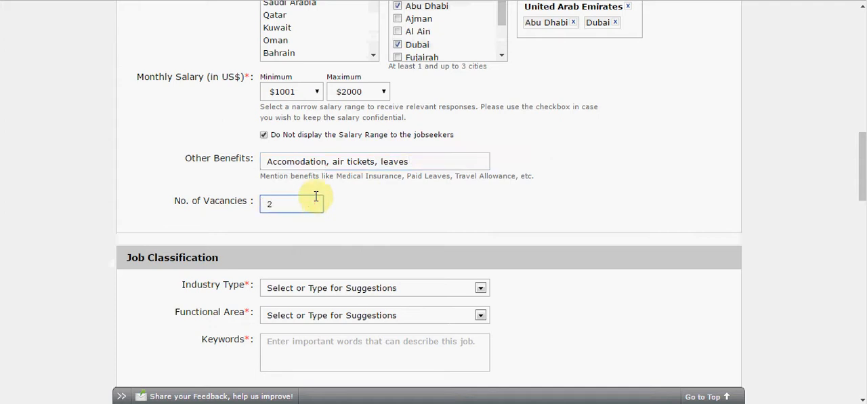
# - Classify the job under the Banking / Financial Services / Broking industry and the Sales / Business Development functional area
pyautogui.scroll(-1, 382, 196)
pyautogui.scroll(-3, 381, 195)
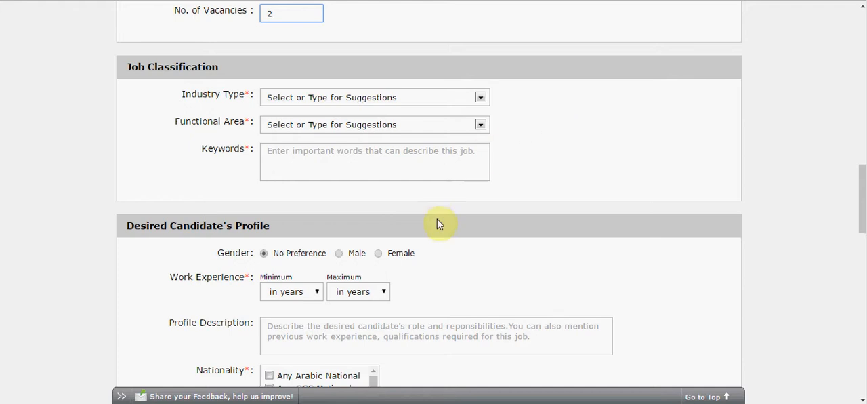
pyautogui.click(482, 100)
pyautogui.click(475, 143)
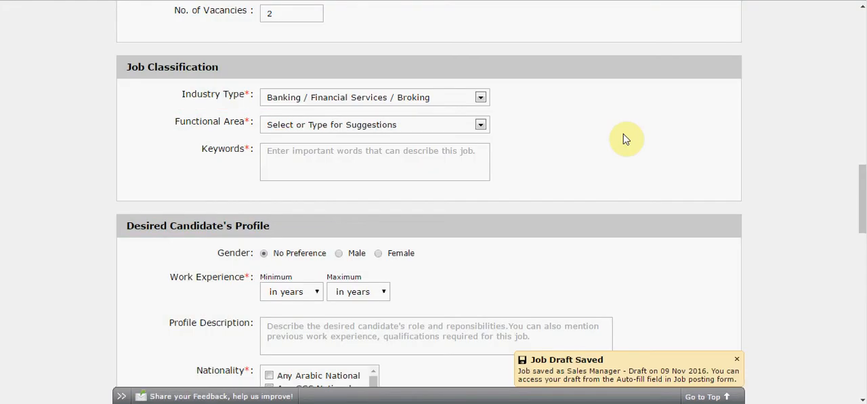
pyautogui.click(480, 125)
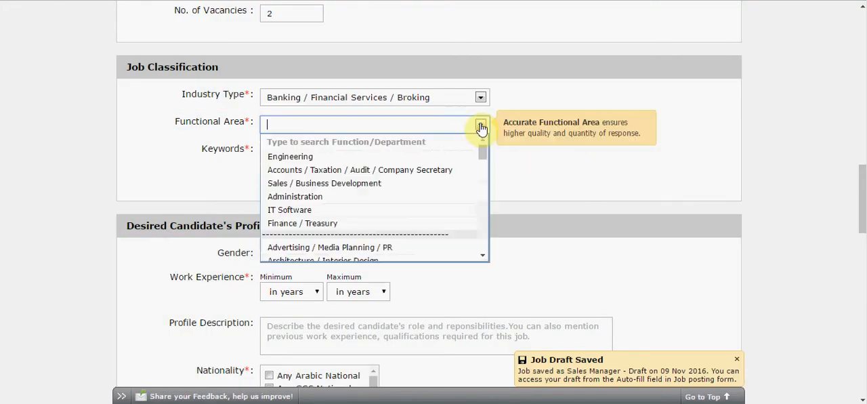
pyautogui.write('s')
pyautogui.click(382, 155)
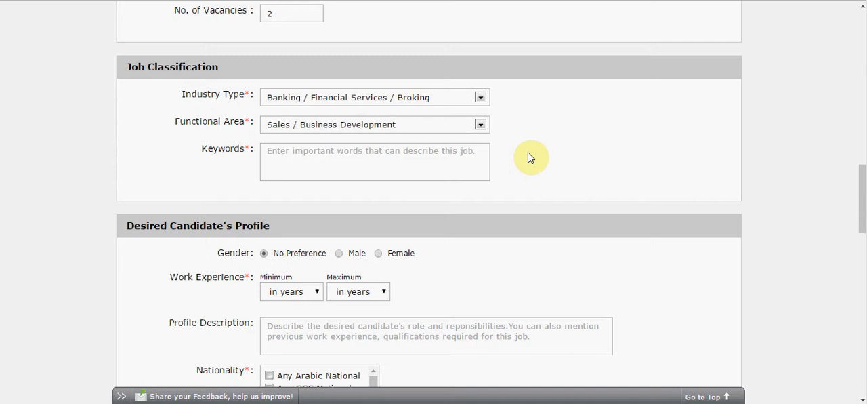
pyautogui.press('Tab')
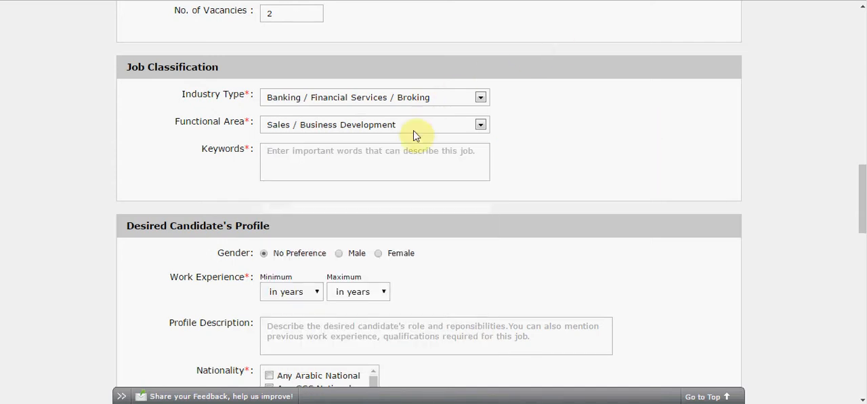
# - Add the suggested keywords Sales, Business Development, Corporate Sales Manager and Banking to the job classification
pyautogui.click(403, 155)
pyautogui.write('sales')
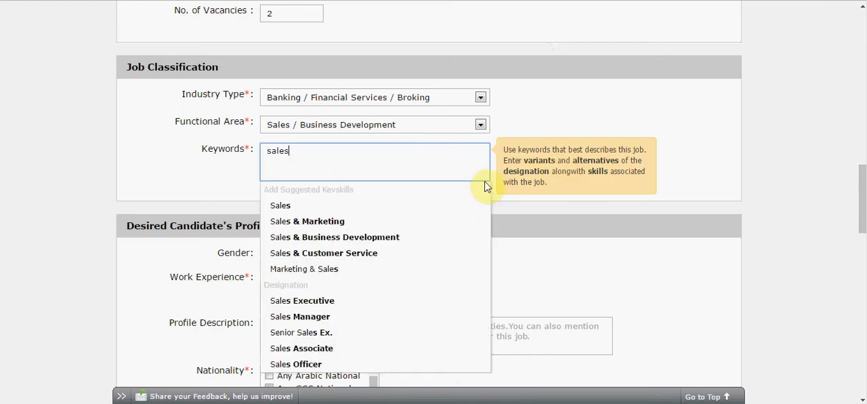
pyautogui.click(456, 206)
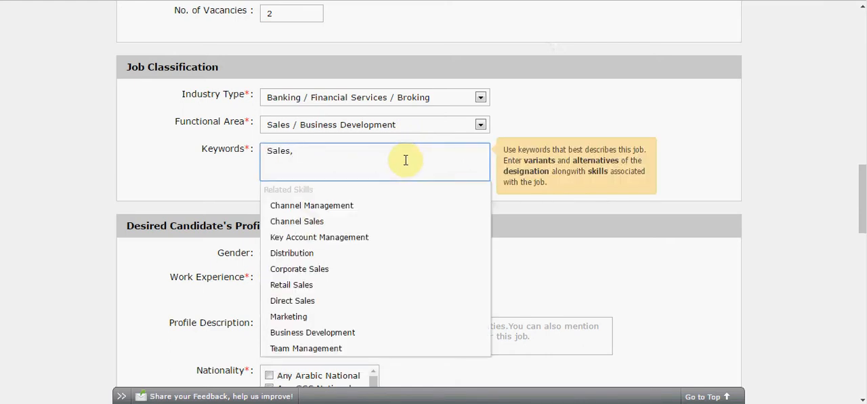
pyautogui.write('busin')
pyautogui.click(375, 206)
pyautogui.write('corpor')
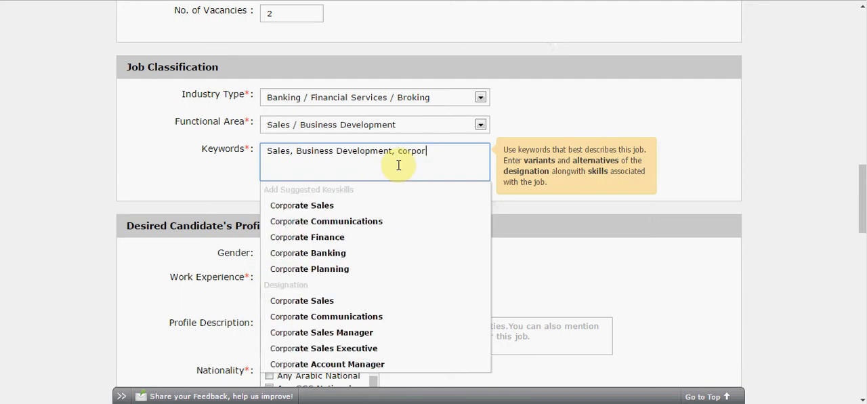
pyautogui.click(338, 364)
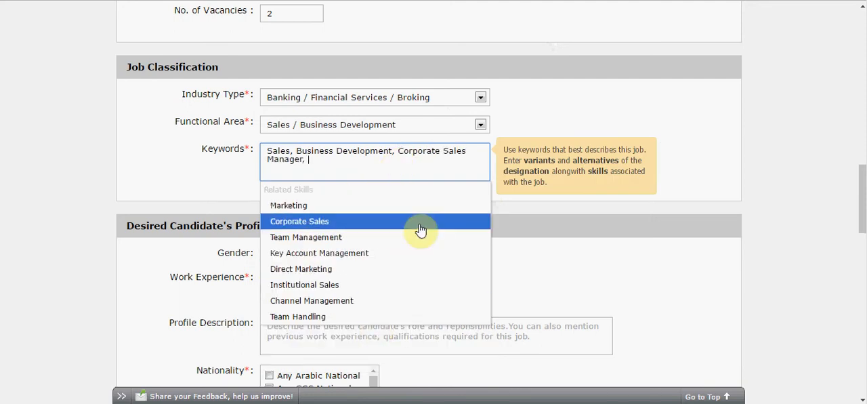
pyautogui.write('bank')
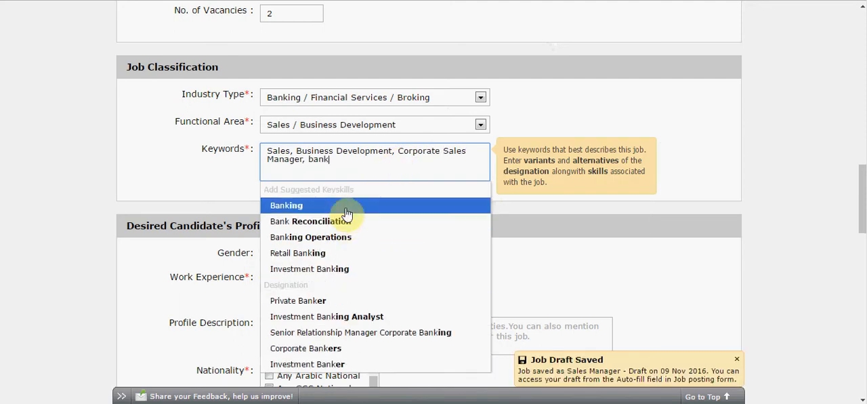
pyautogui.click(343, 205)
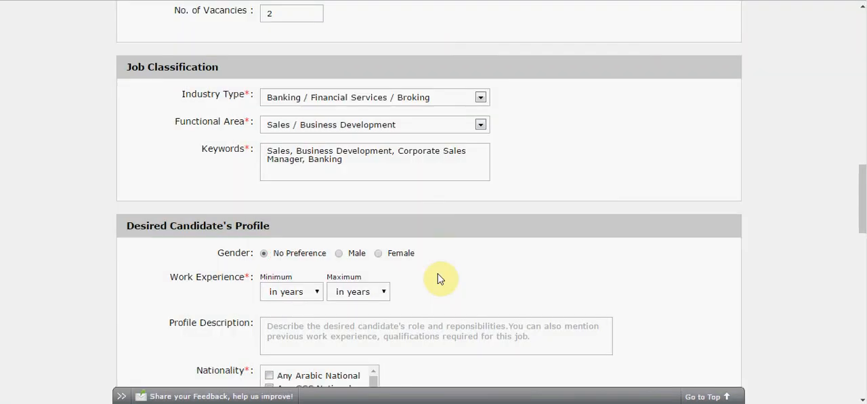
# - Set the desired candidate's work experience to a minimum of 5 and a maximum of 7 years
pyautogui.click(318, 292)
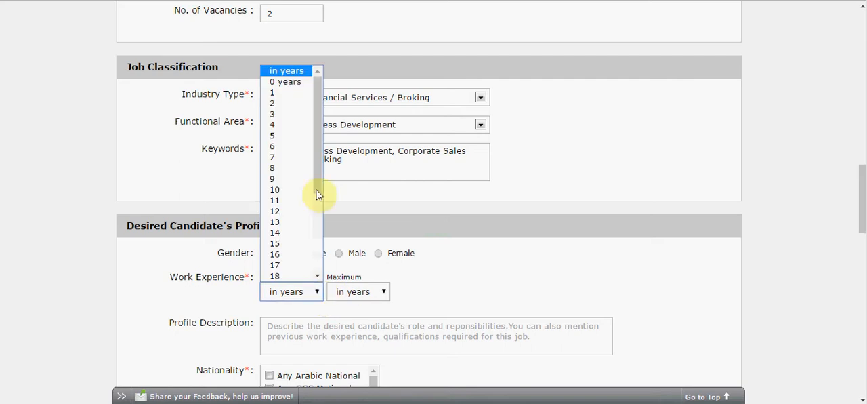
pyautogui.click(305, 136)
pyautogui.click(385, 292)
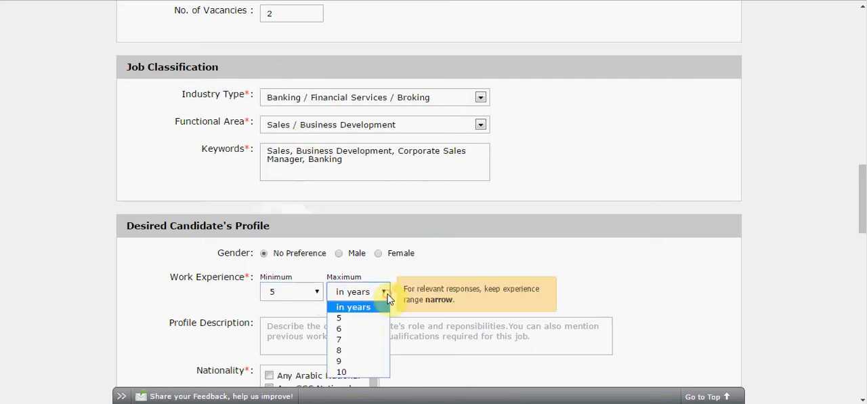
pyautogui.click(366, 338)
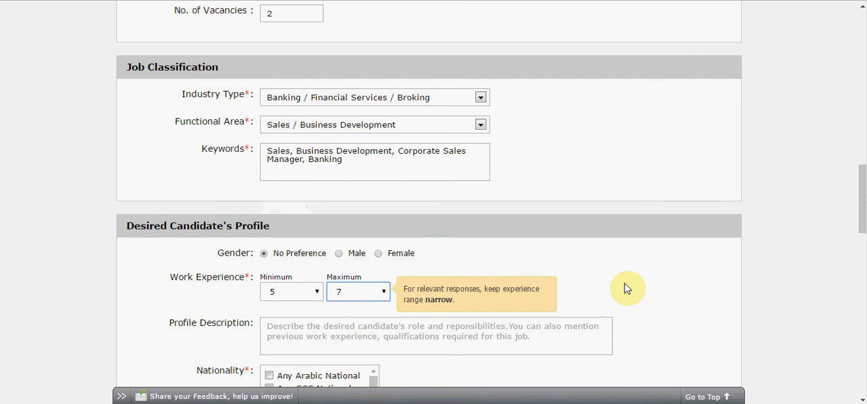
pyautogui.click(627, 289)
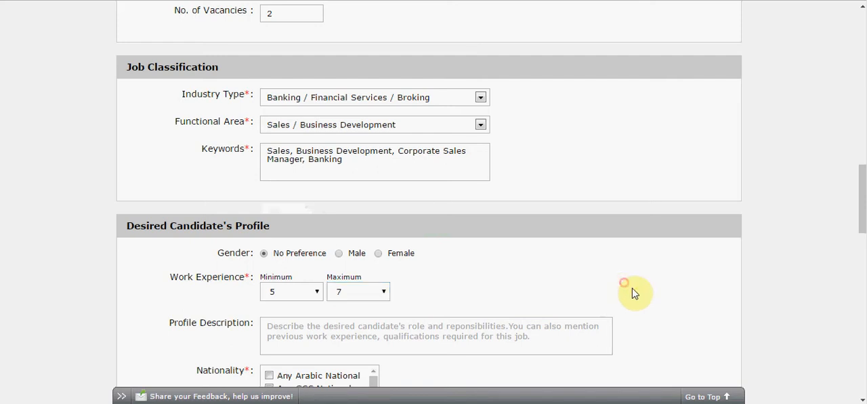
# - Copy the Skills and Knowledge section, through "Able to work alone and within a team", from the Word document into the Profile Description
pyautogui.scroll(-2, 671, 314)
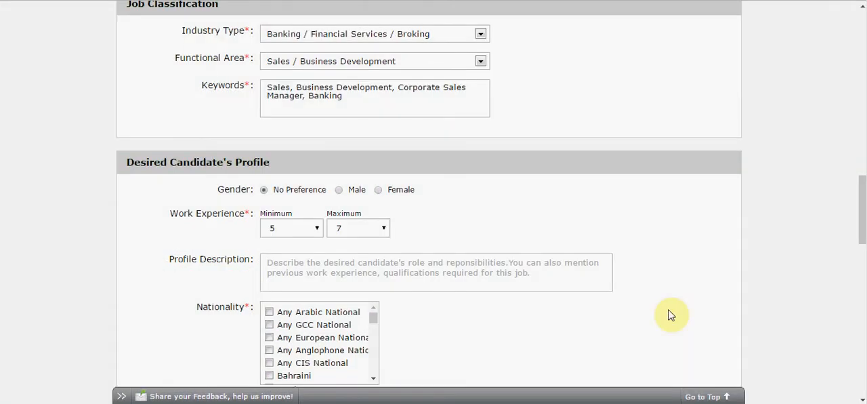
pyautogui.moveTo(181, 105); pyautogui.dragTo(345, 158)
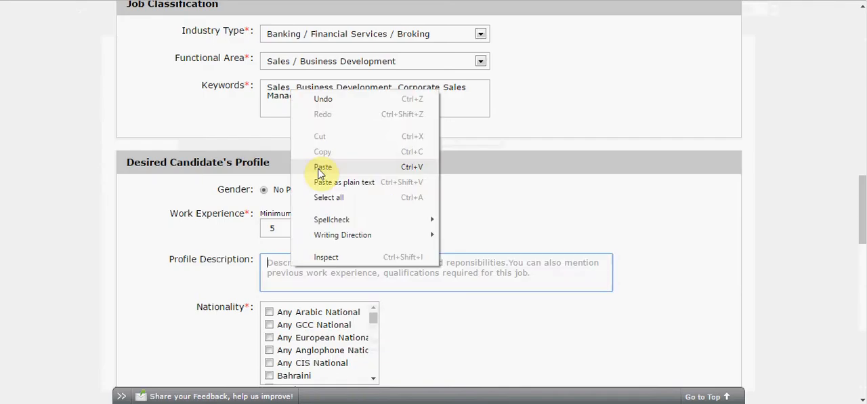
pyautogui.click(318, 170)
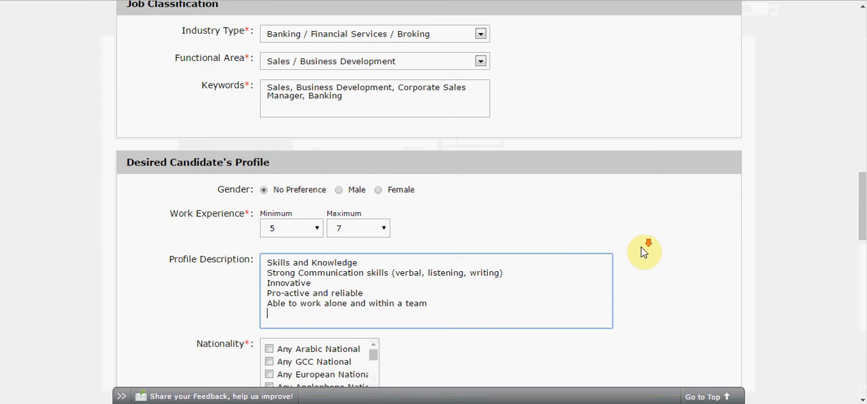
# - Set the candidate's nationality to Any Arabic National and the current location to Any GCC Country
pyautogui.scroll(-3, 644, 252)
pyautogui.click(269, 160)
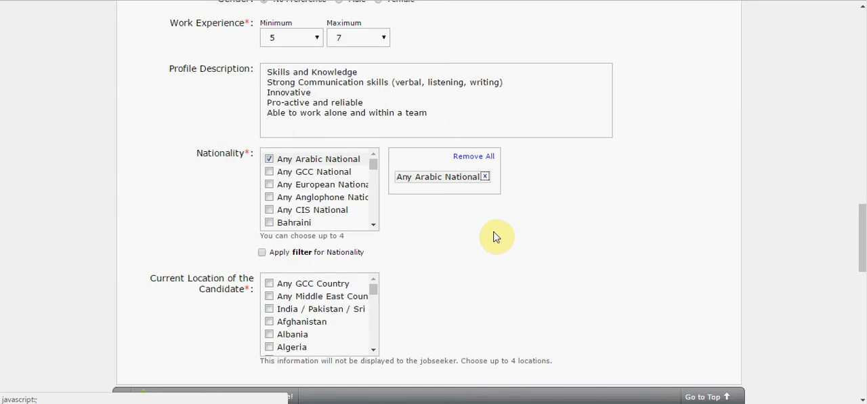
pyautogui.scroll(-2, 496, 238)
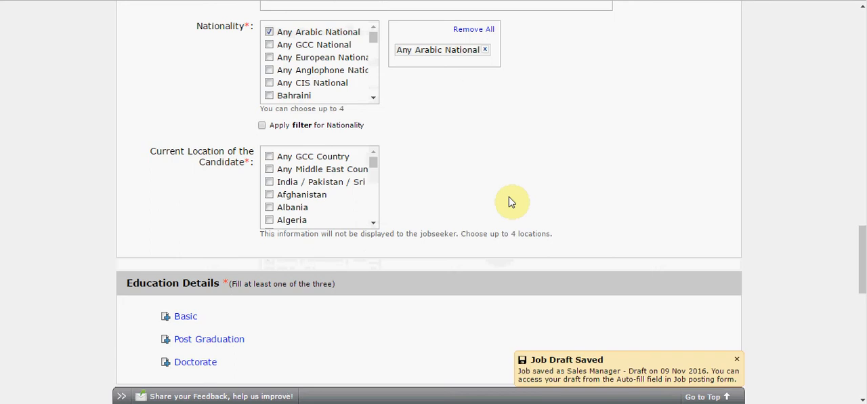
pyautogui.click(269, 158)
# - Require a basic education of Bachelor of Business Administration with the Management specialization
pyautogui.scroll(-3, 614, 193)
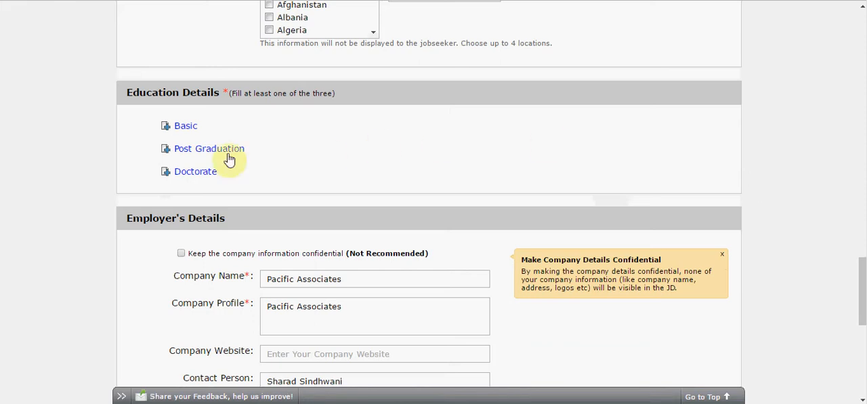
pyautogui.click(182, 127)
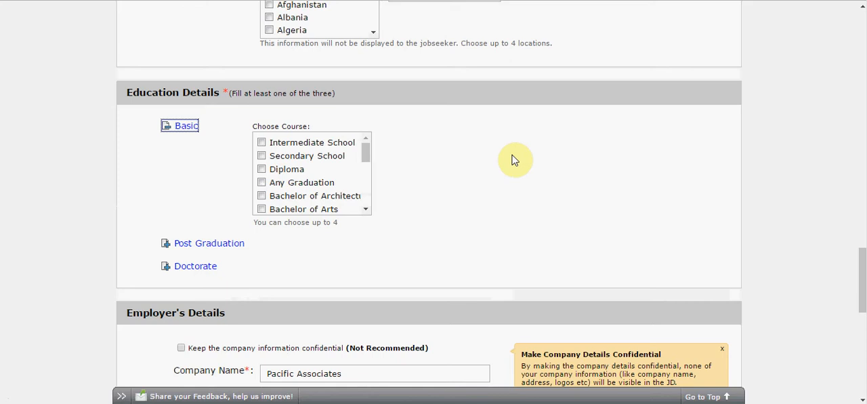
pyautogui.scroll(-2, 366, 211)
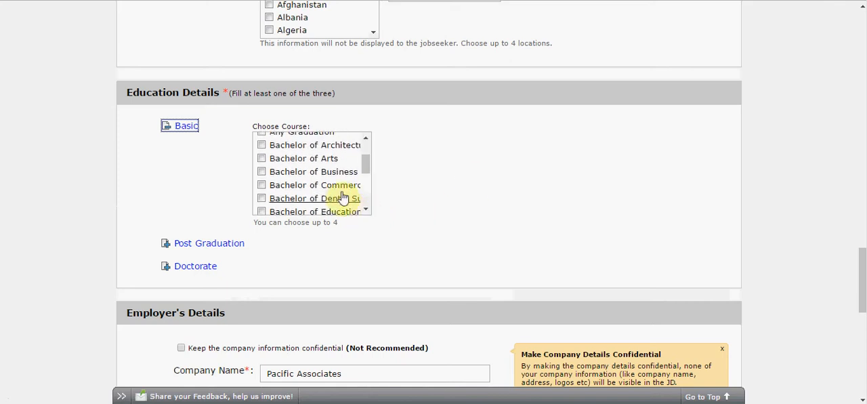
pyautogui.click(335, 172)
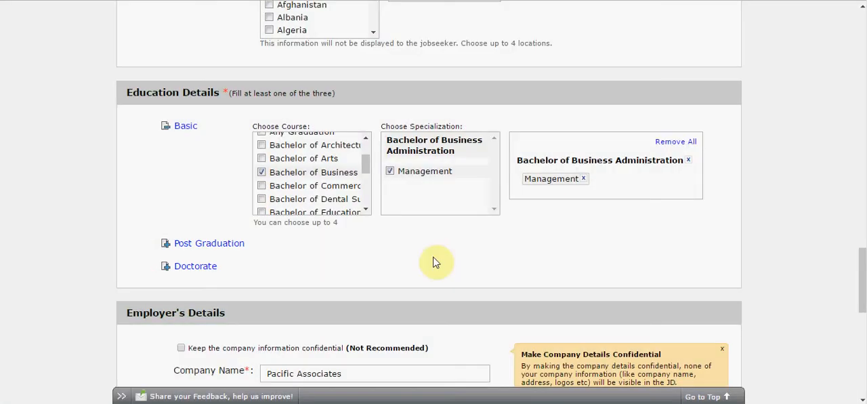
pyautogui.click(538, 254)
# - Set the Company Profile to "Is a leading consultant in the Banking Industry"
pyautogui.scroll(-4, 542, 254)
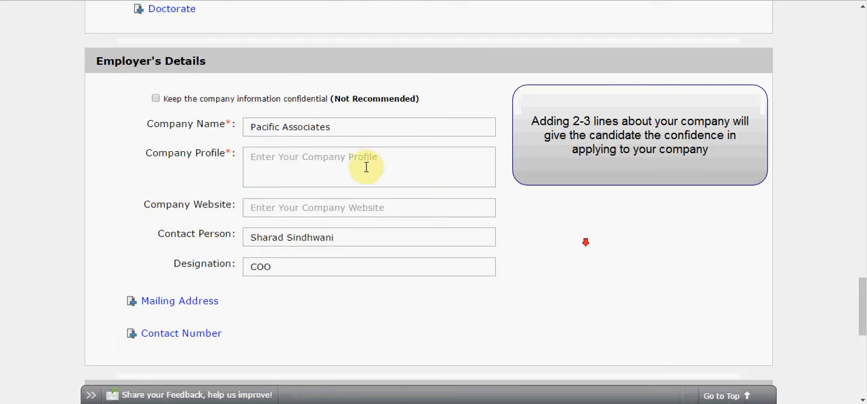
pyautogui.click(363, 155)
pyautogui.write('Is a leading consultant in the Banking Industr')
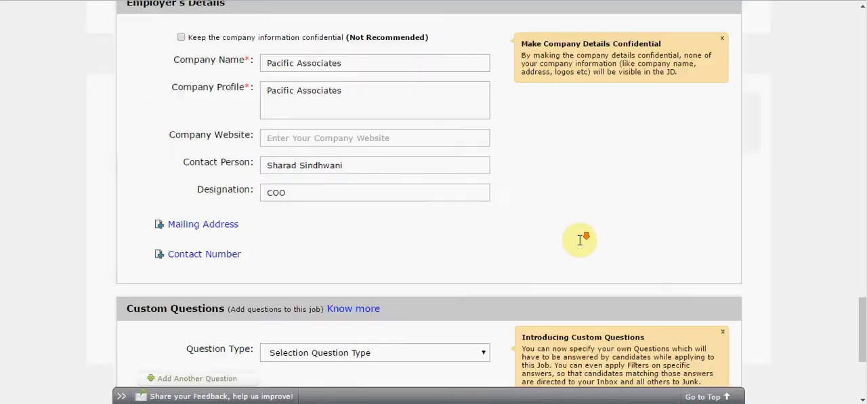
# - Manage responses on Response Manager and by e-mail, sending the count and summary of daily applies to the first listed address
pyautogui.scroll(-3, 581, 239)
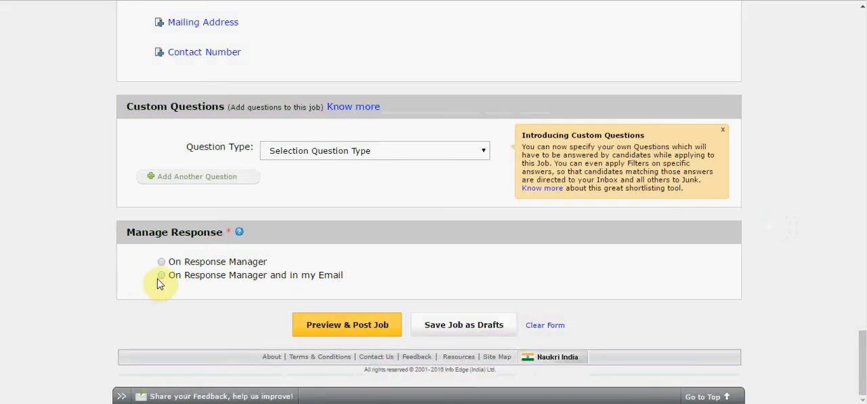
pyautogui.click(161, 276)
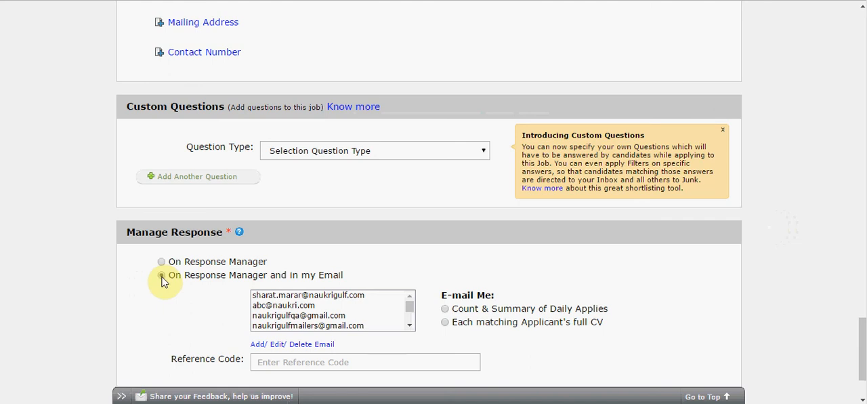
pyautogui.click(264, 296)
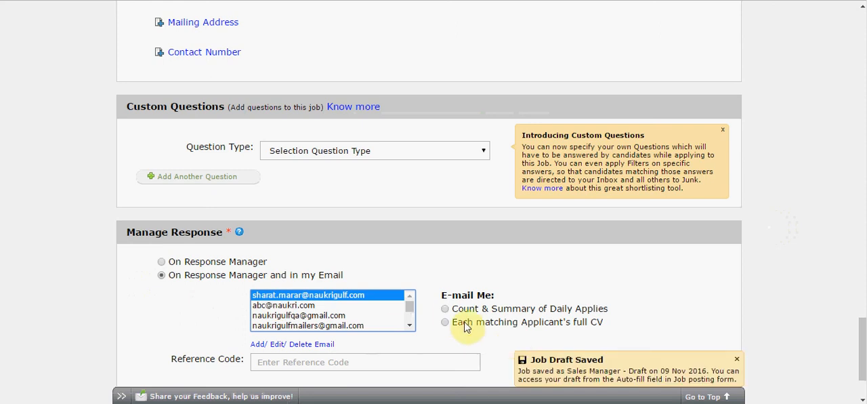
pyautogui.click(445, 308)
# - Preview the Sales Manager job and review its details, description, desired candidate profile and keywords
pyautogui.scroll(-2, 804, 315)
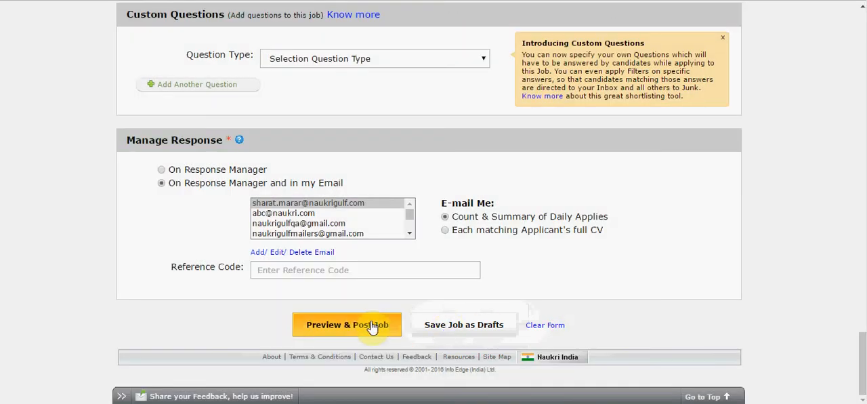
pyautogui.click(371, 327)
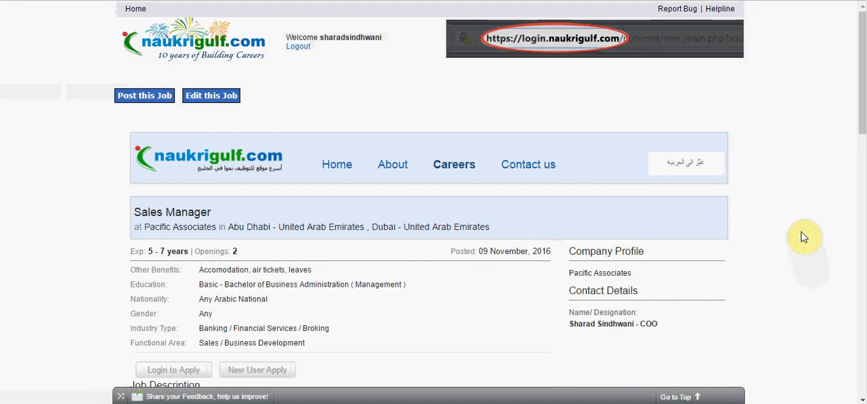
pyautogui.scroll(-3, 804, 243)
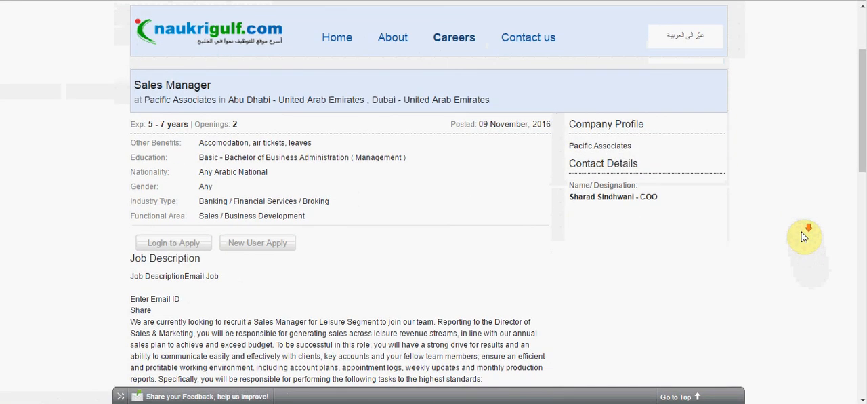
pyautogui.scroll(-3, 804, 237)
pyautogui.scroll(-3, 804, 237)
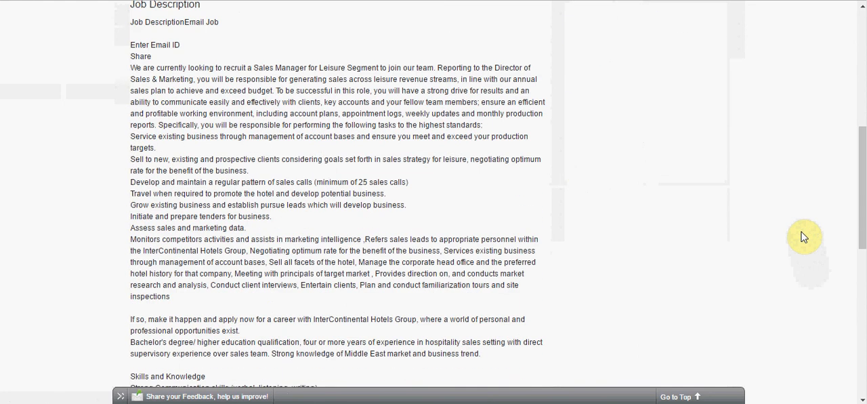
pyautogui.scroll(-3, 804, 237)
pyautogui.scroll(-6, 804, 237)
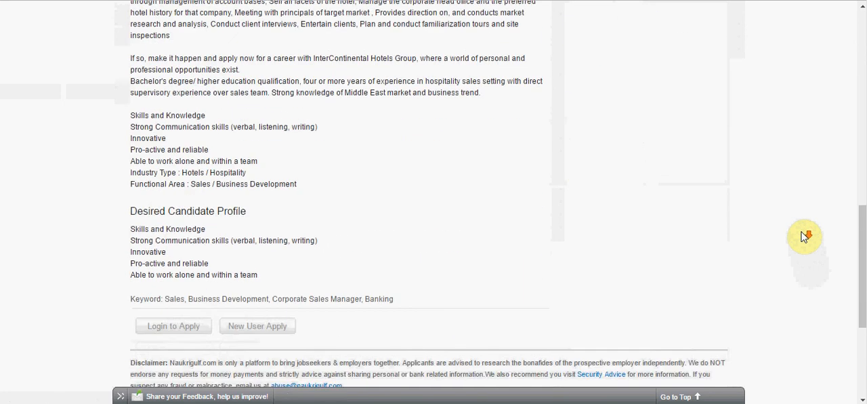
pyautogui.scroll(-3, 804, 238)
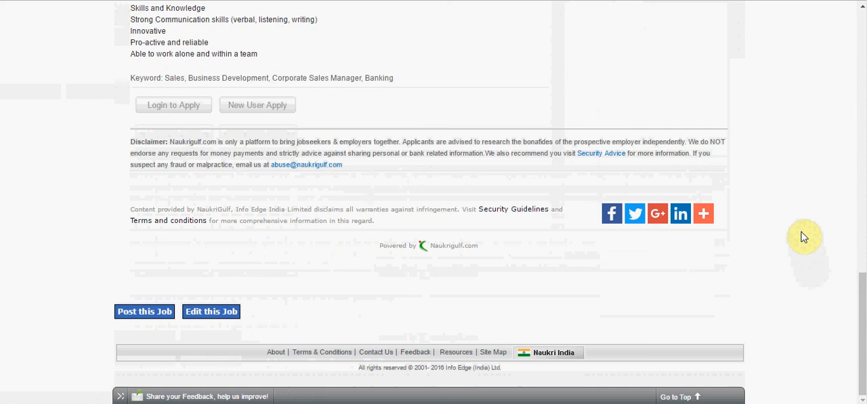
# - Return the previewed job to editing and reopen the Sales Manager job form from Manage Jobs
pyautogui.click(234, 312)
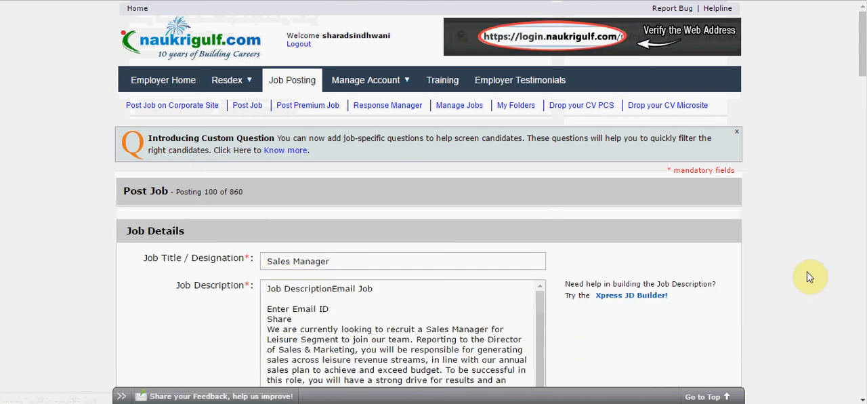
pyautogui.click(463, 108)
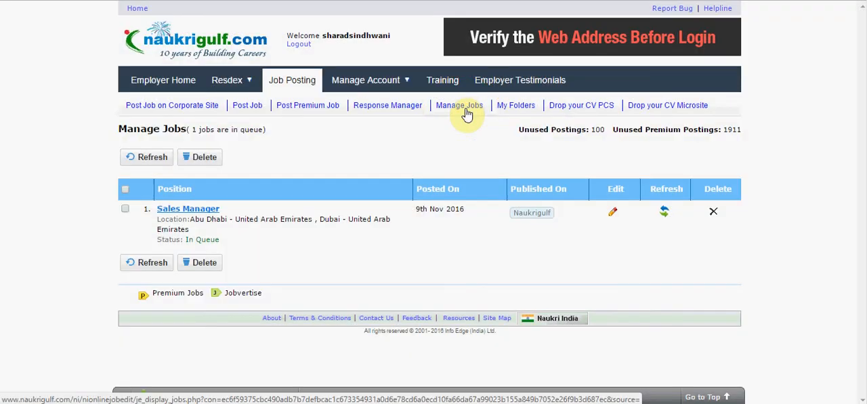
pyautogui.click(615, 214)
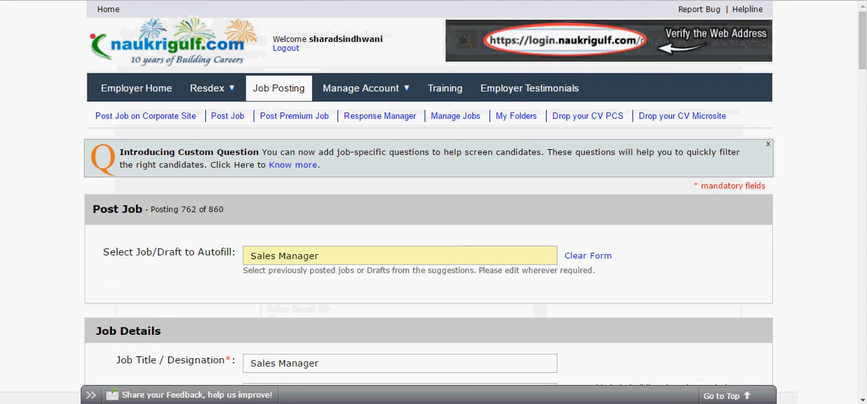
# - Preview the completed Sales Manager job and post it
pyautogui.moveTo(862, 37); pyautogui.dragTo(862, 338)
pyautogui.click(372, 323)
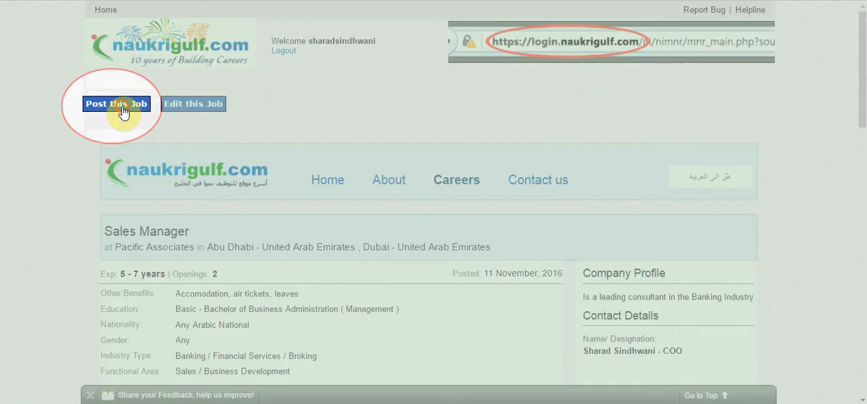
pyautogui.click(120, 107)
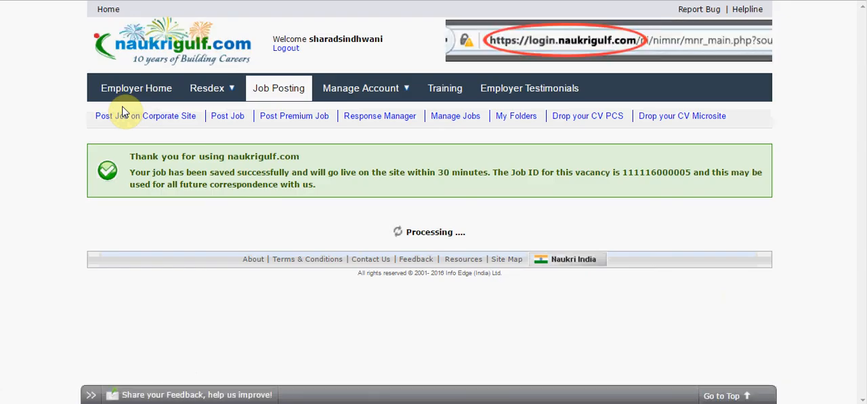
pyautogui.click(122, 114)
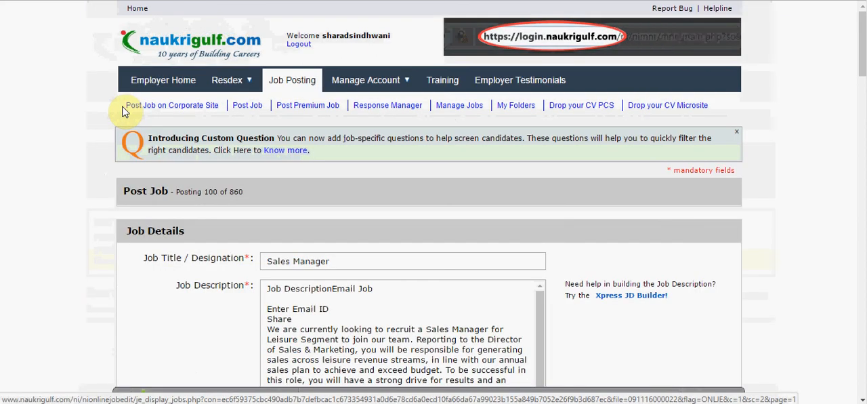